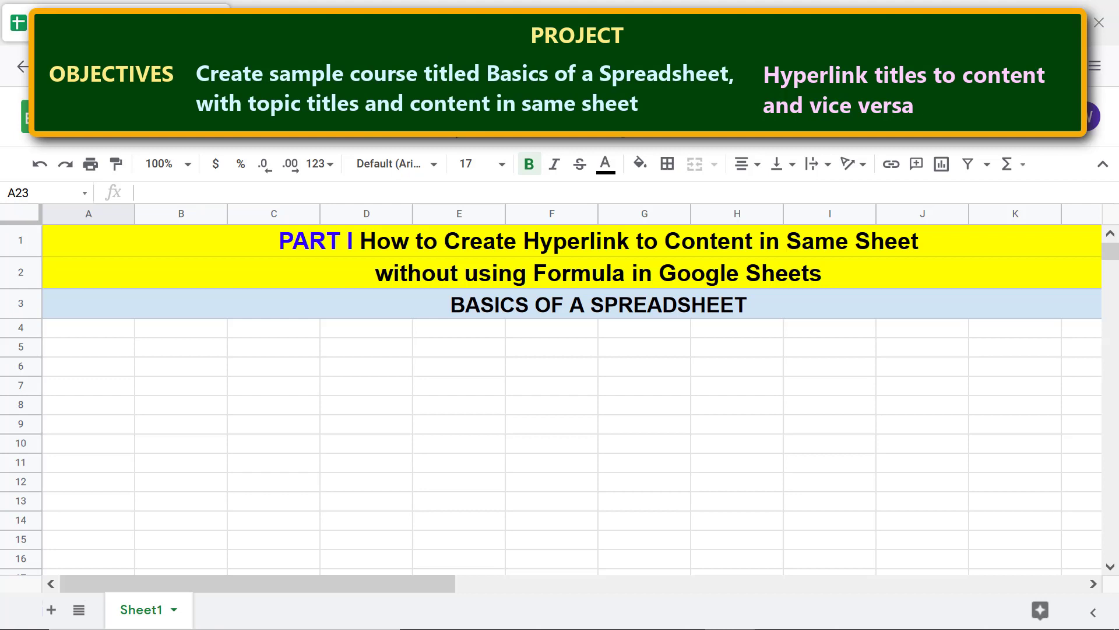
Paste the three course topic titles into A4:A6
text(What is a spreadsheet? How to enter data in a spreadsheet? What is a formula?)
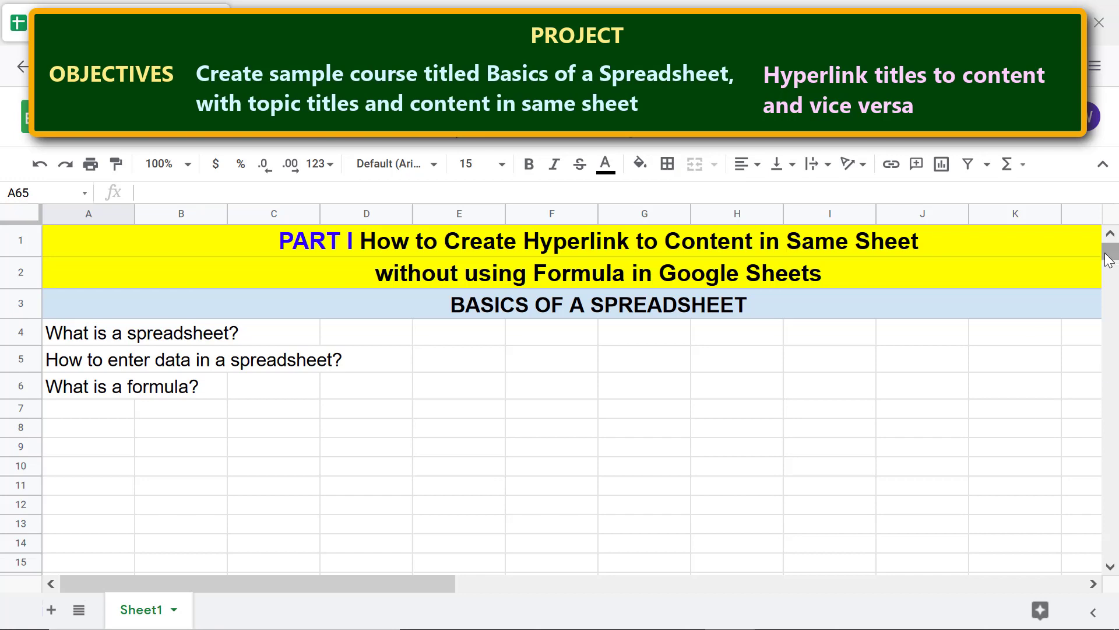
drag(1110, 255, 1109, 273)
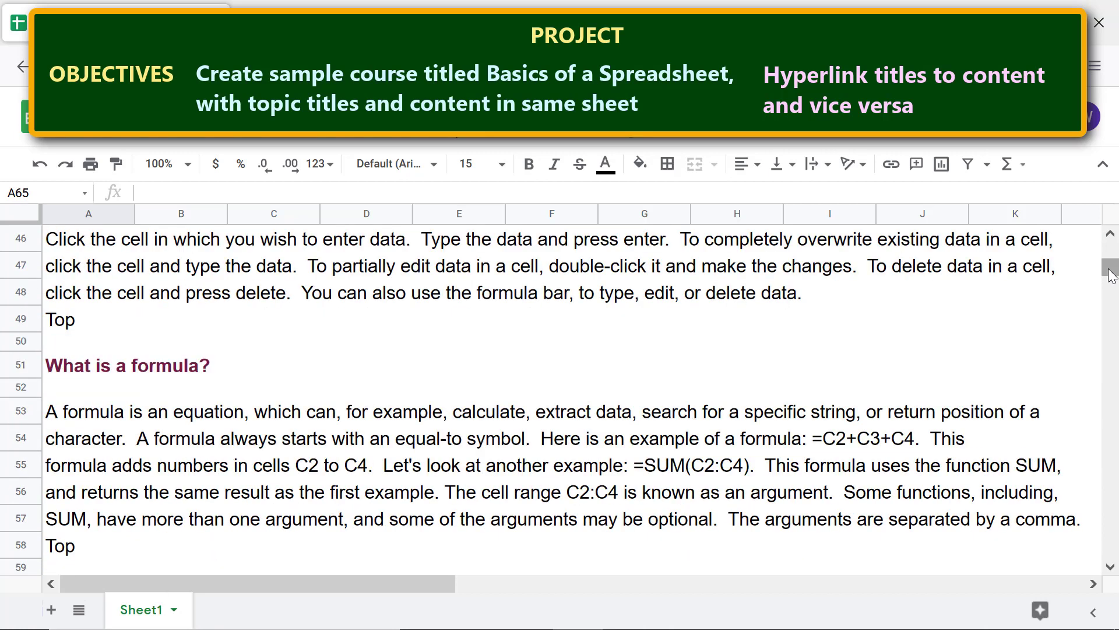
click(1110, 234)
click(1110, 235)
click(1110, 235)
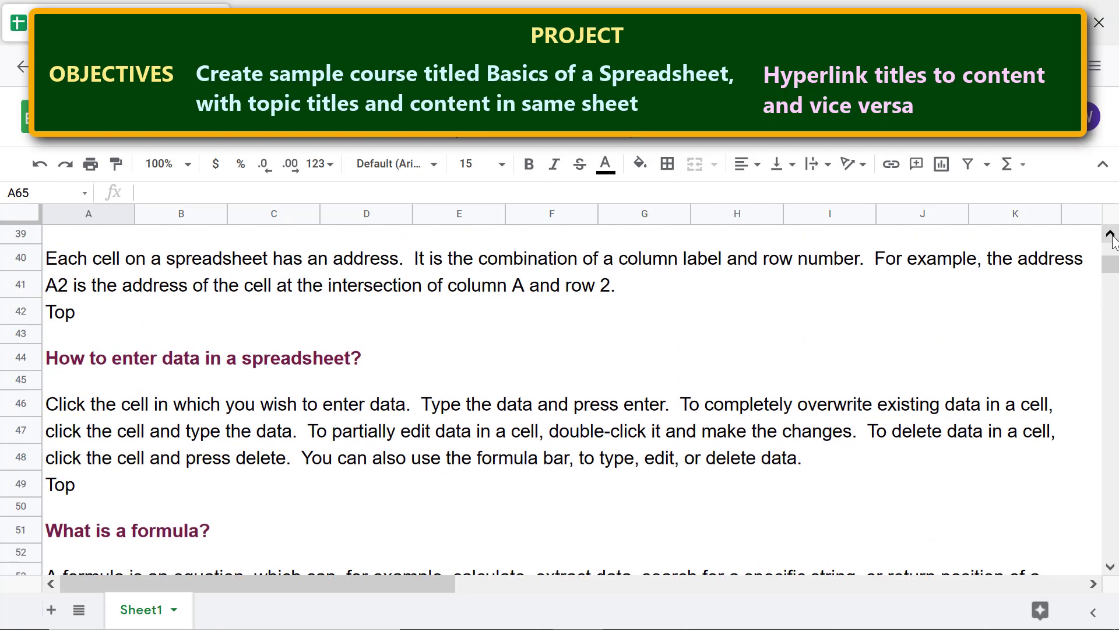
click(1111, 235)
click(1110, 235)
drag(1111, 236, 1111, 239)
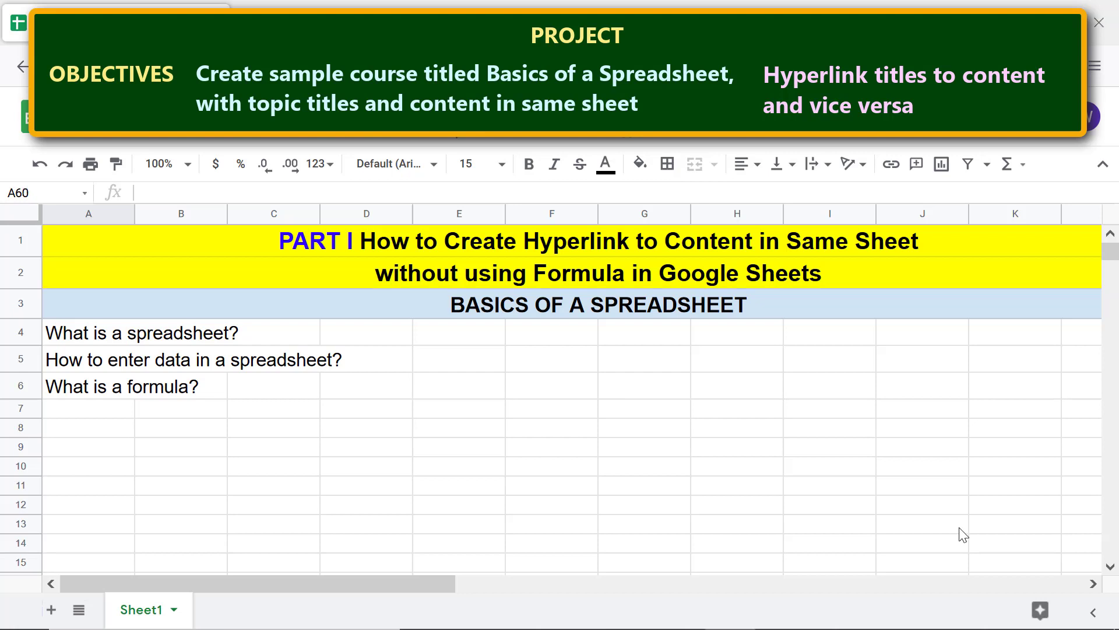
Name the A30 heading 'What is a spreadsheet?' as what_is_a_spreadsheet in the Name box
scroll(1110, 567, down, 7)
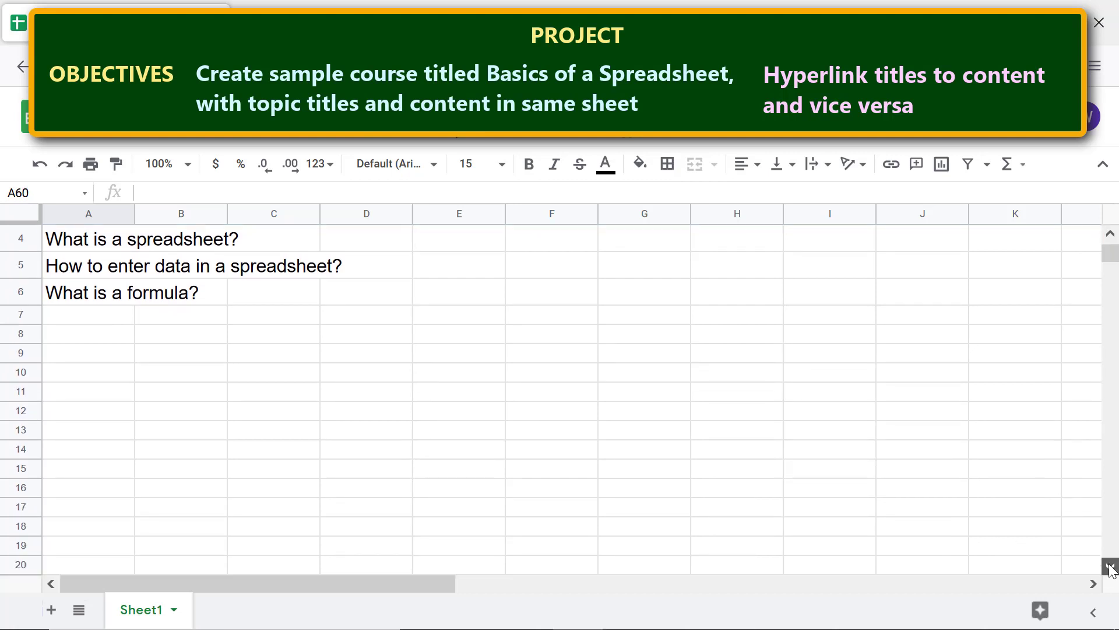
scroll(1109, 566, down, 3)
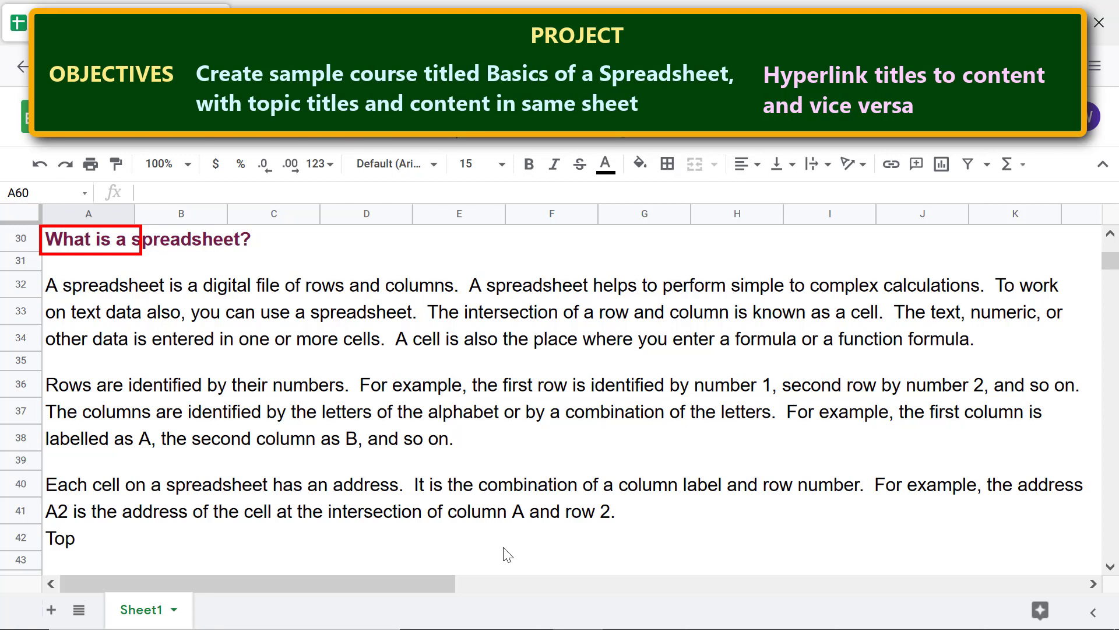
click(105, 242)
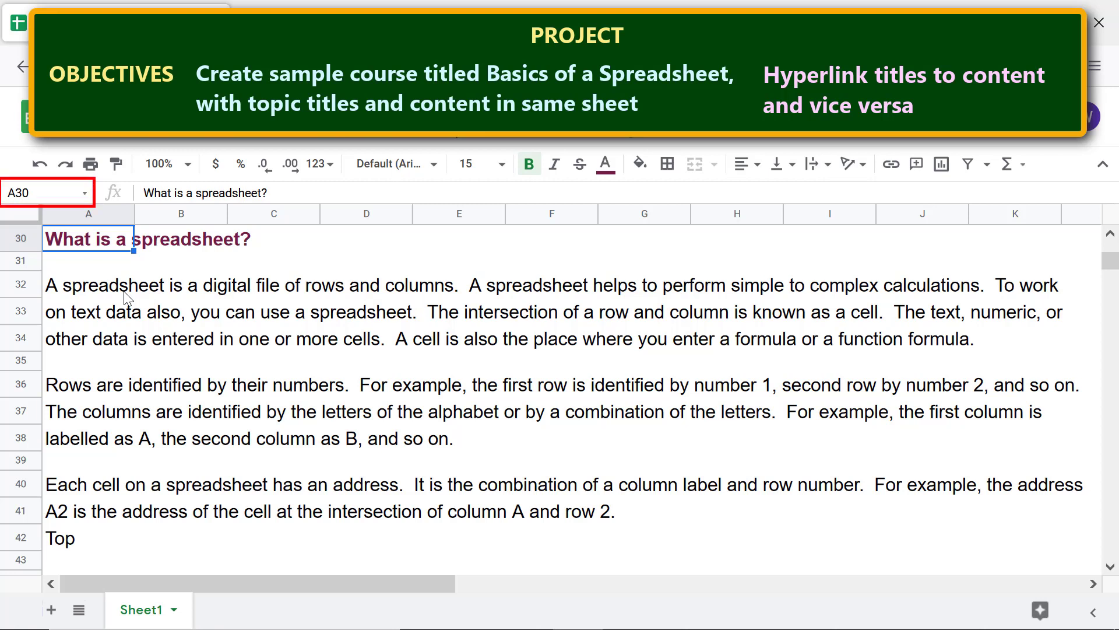
click(70, 193)
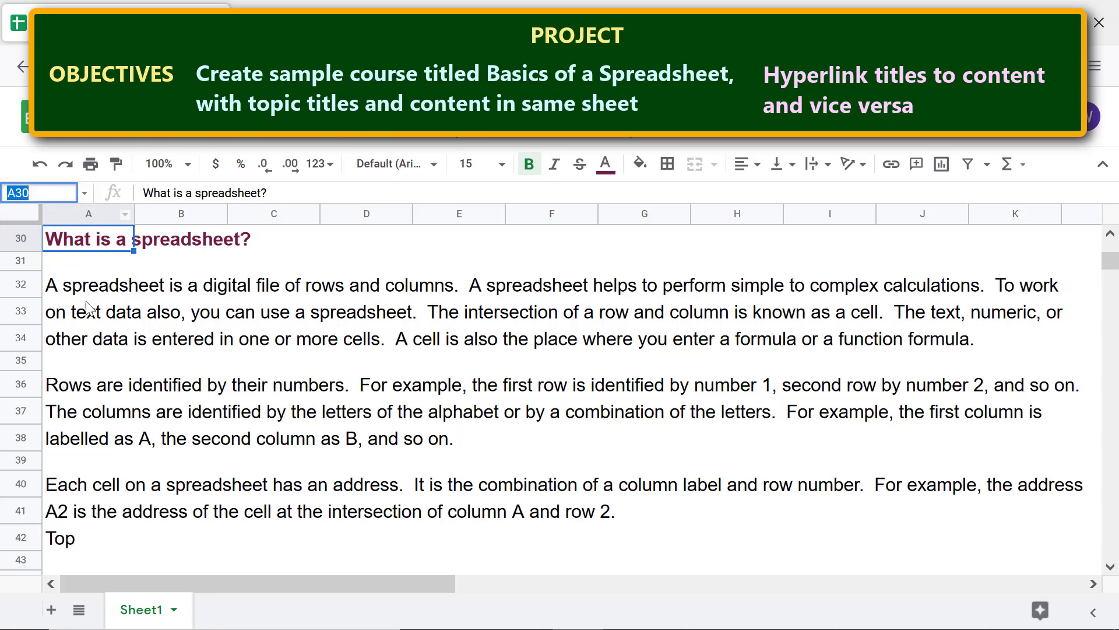
text(what_i)
text(s_a_sp)
text(readsh)
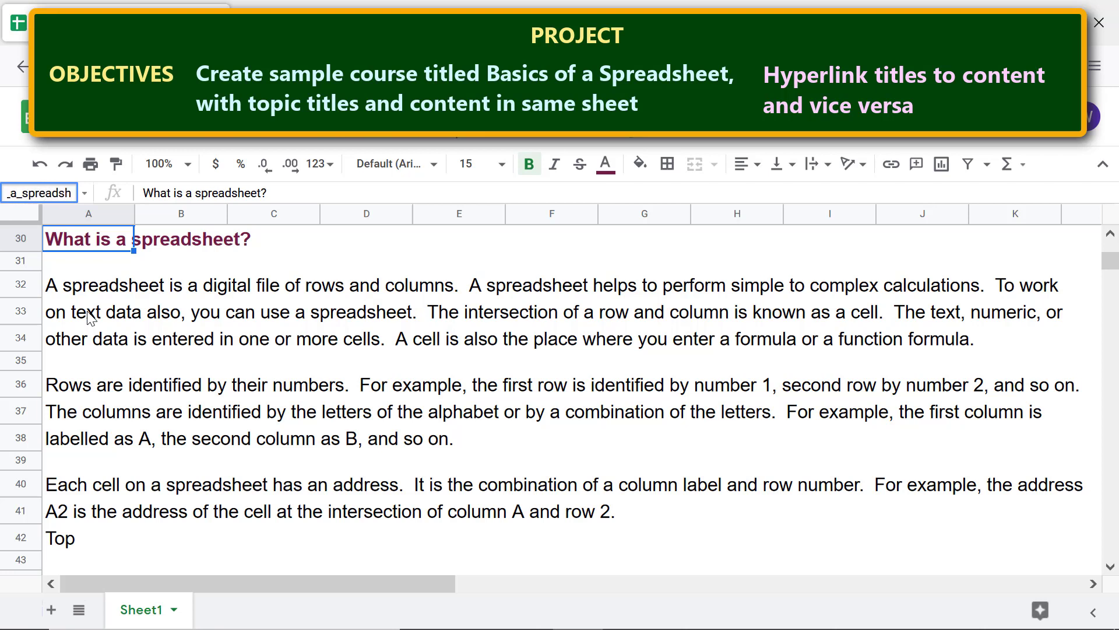
text(eet)
key(Return)
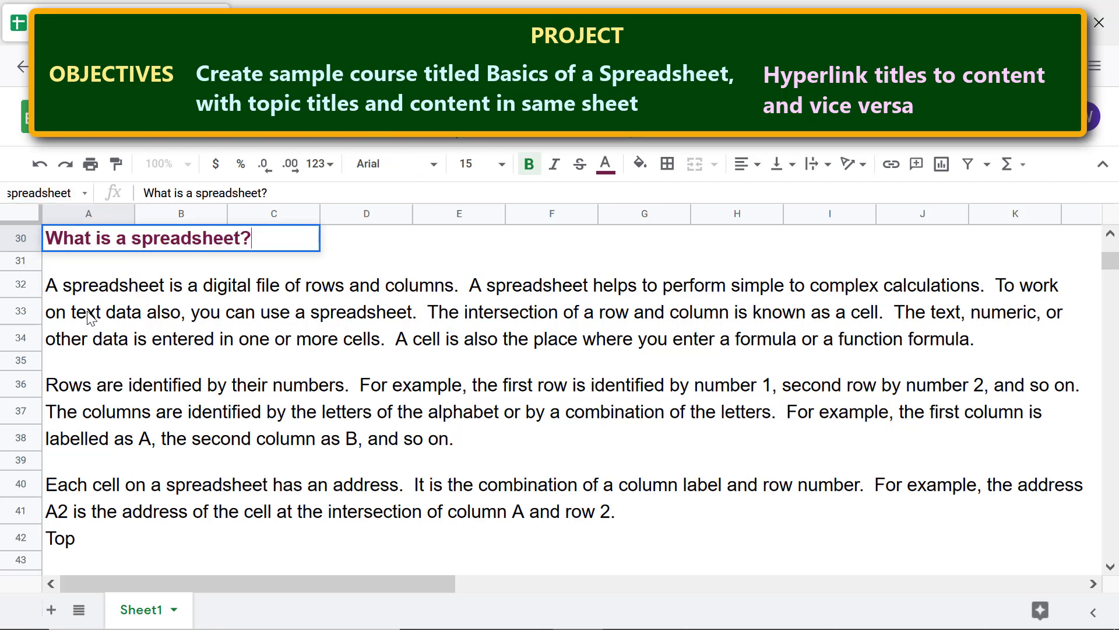
click(84, 262)
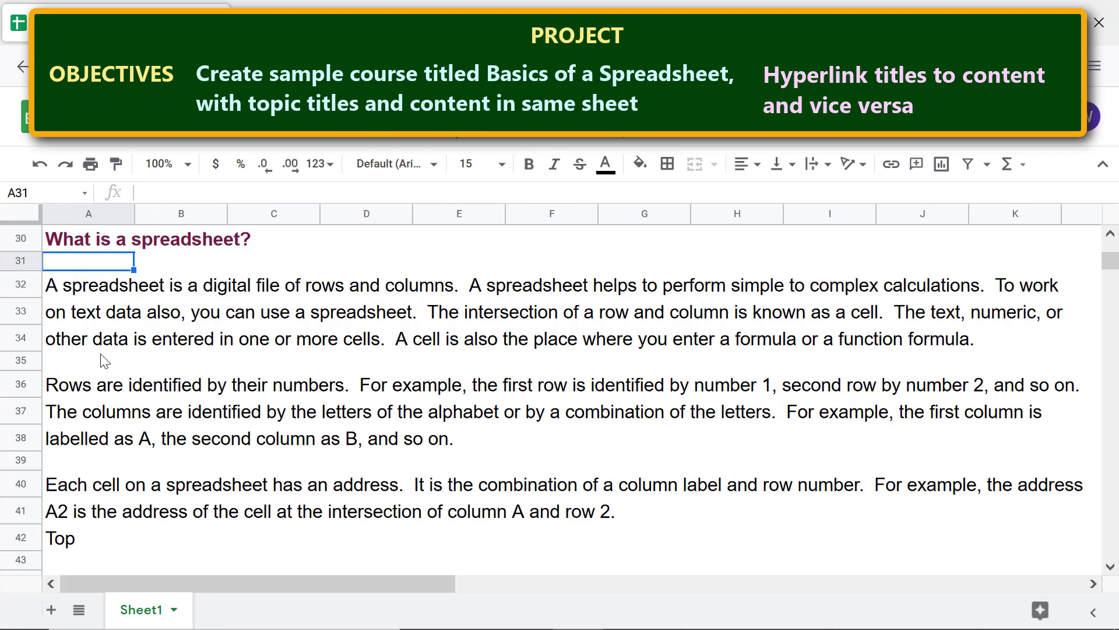
Link the A4 title to the what_is_a_spreadsheet named range at Sheet1!A30
click(1111, 235)
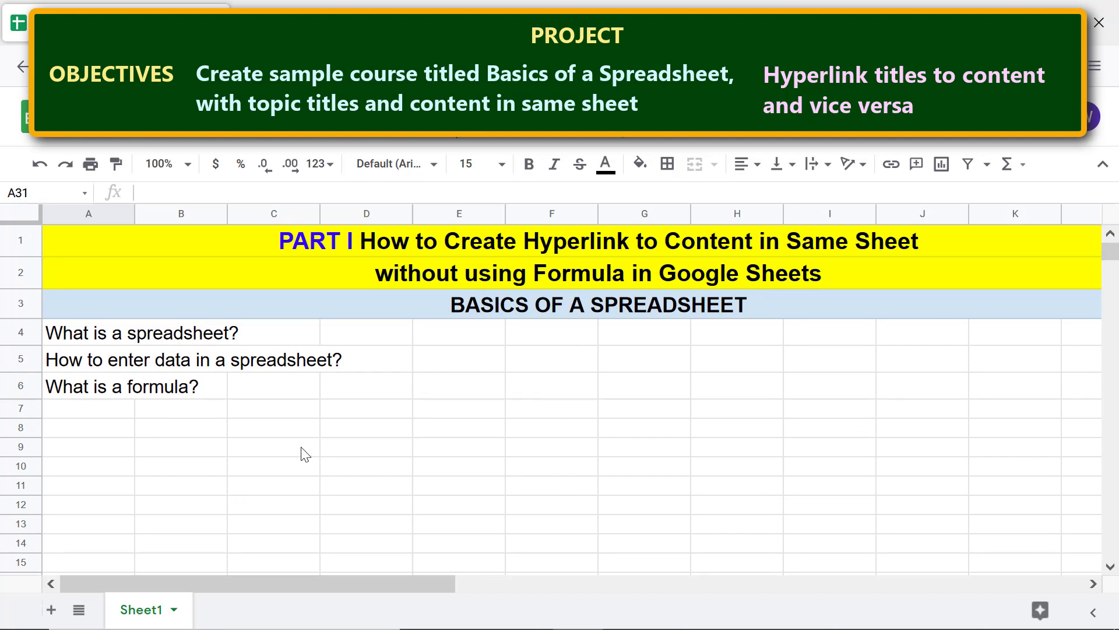
click(95, 337)
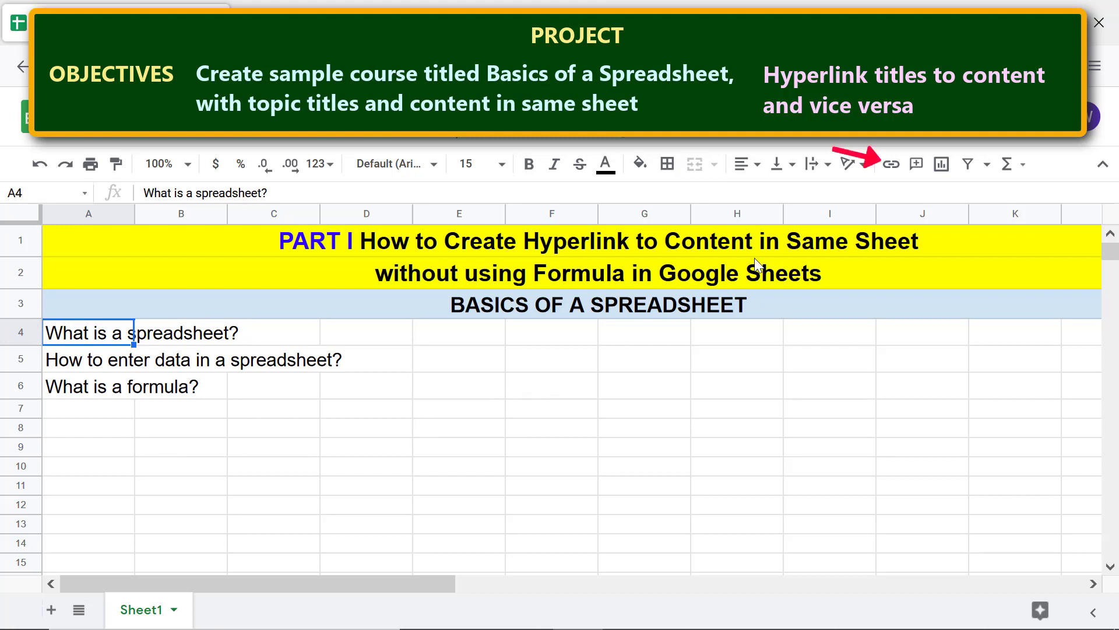
click(891, 165)
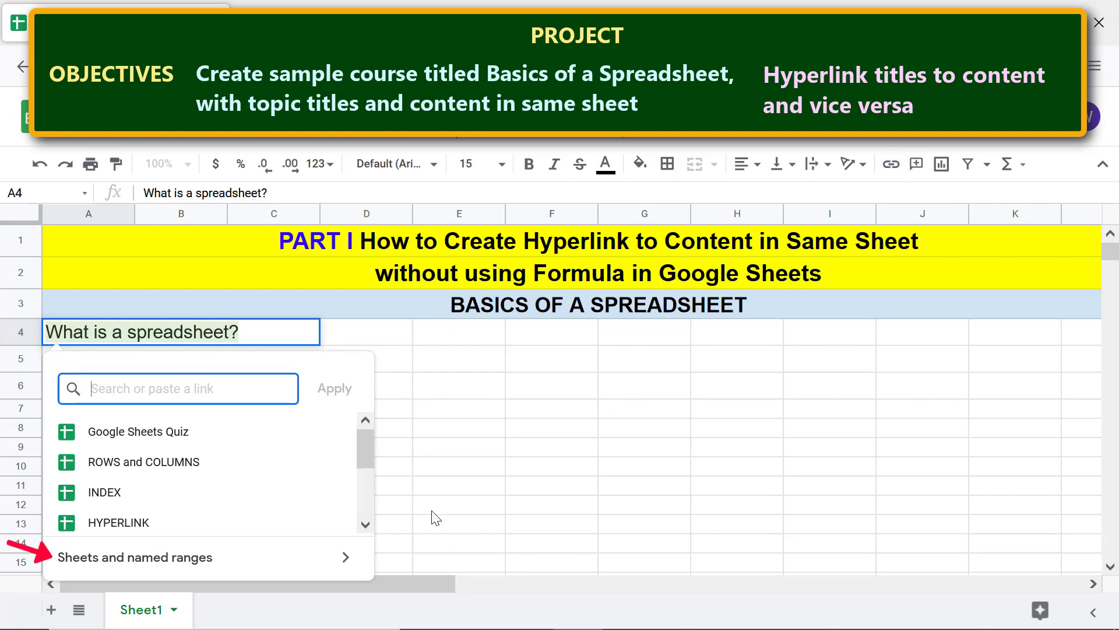
click(149, 563)
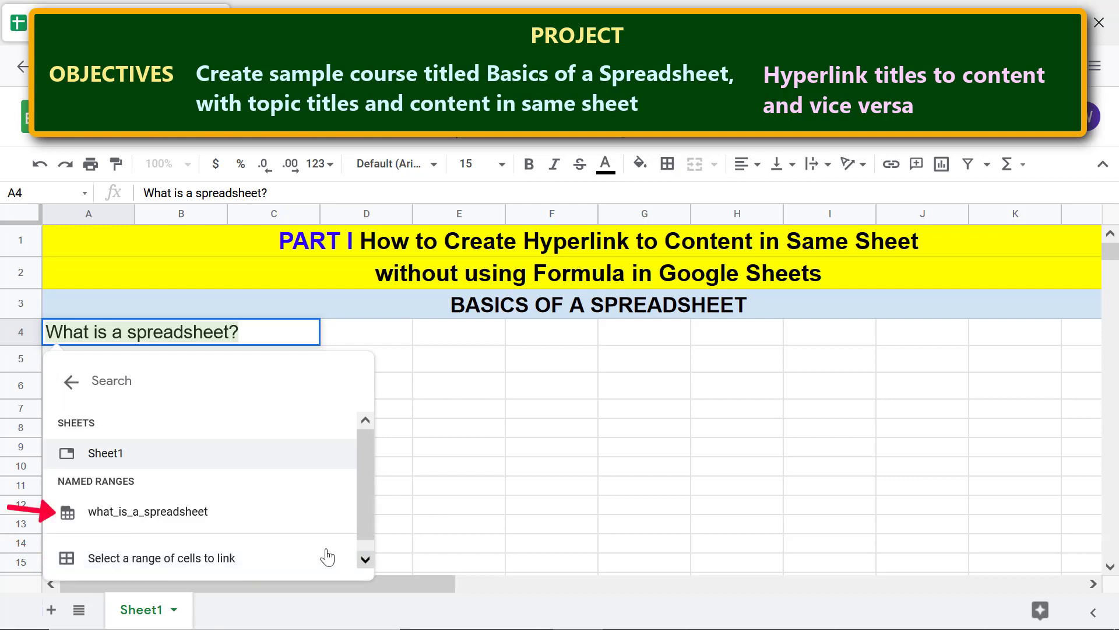
click(154, 517)
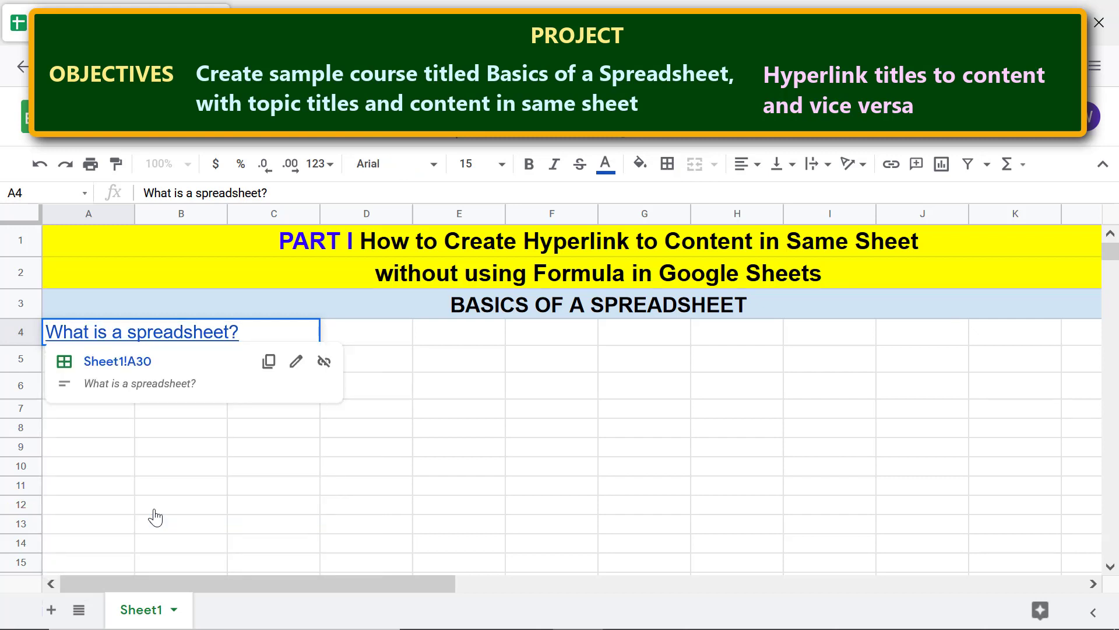
click(110, 467)
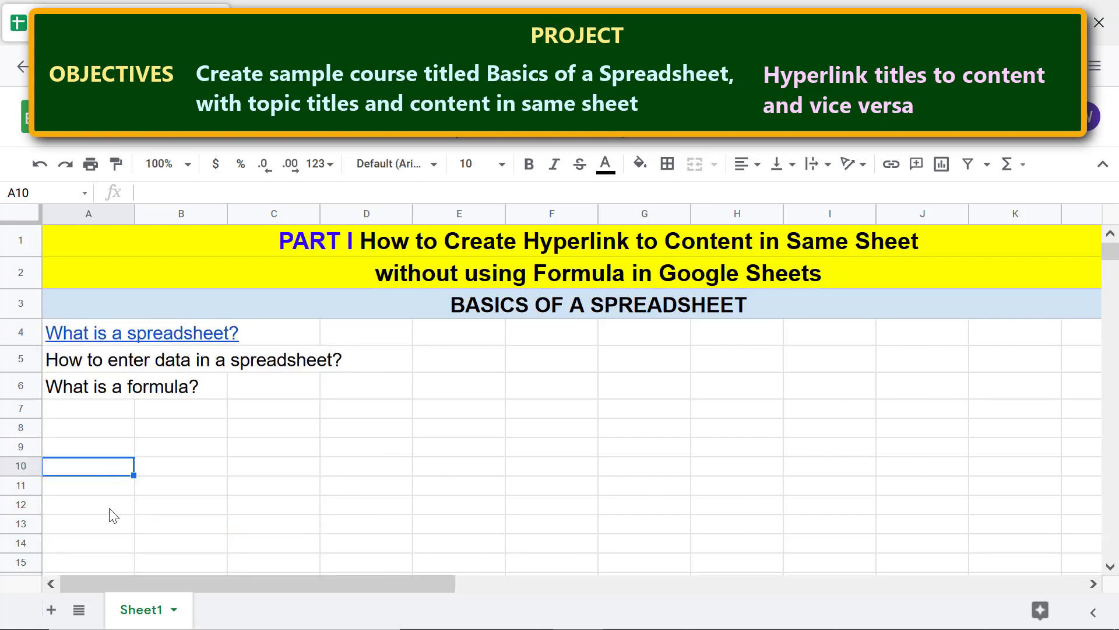
Scroll down to check the What is a spreadsheet? content section
click(1110, 566)
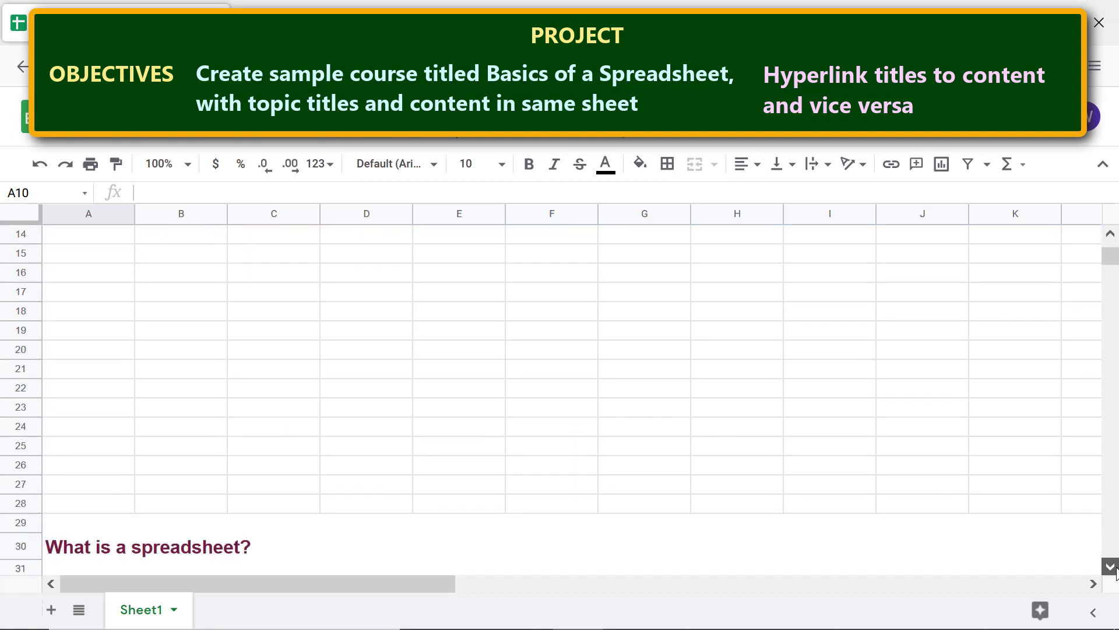
click(1111, 567)
click(1111, 566)
click(1111, 566)
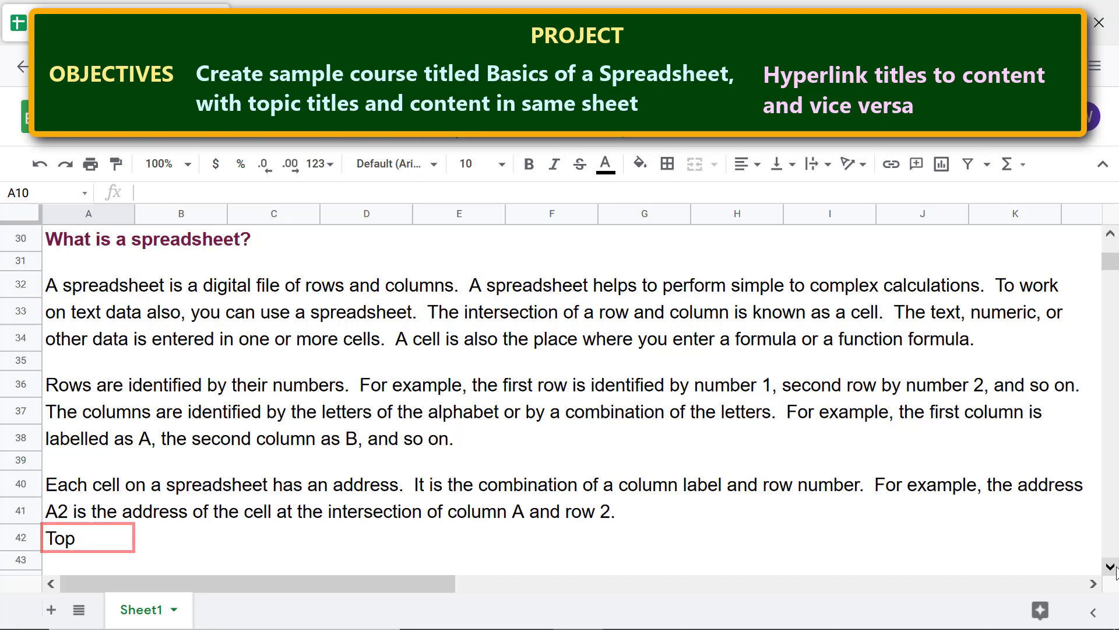
Scroll back up and select the hyperlinked title in A4
click(1110, 235)
click(1110, 235)
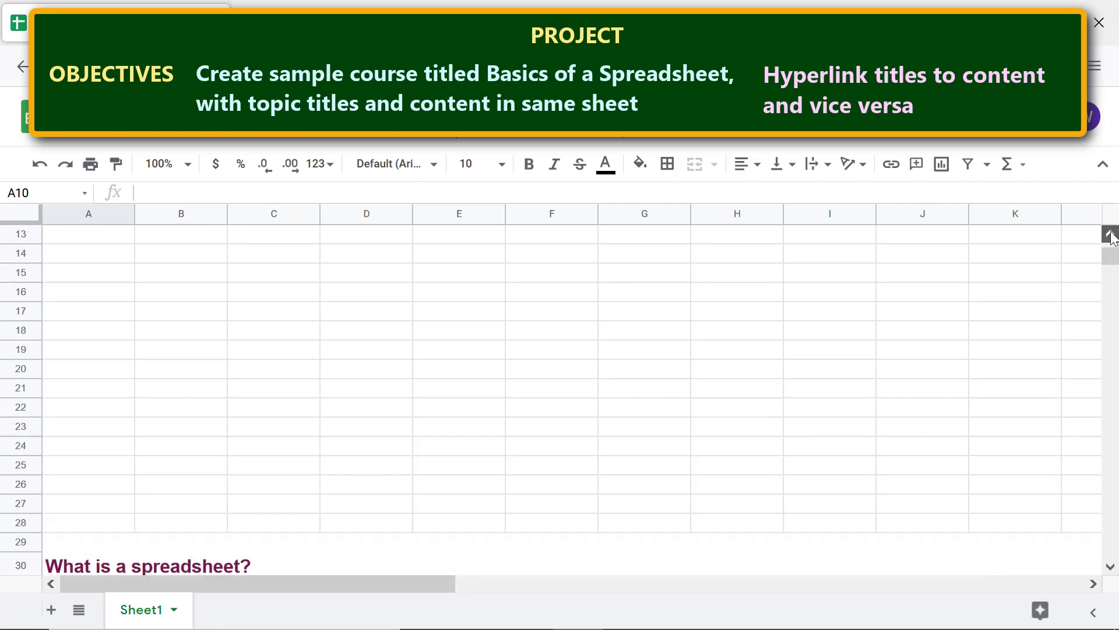
click(1111, 235)
click(1110, 235)
click(1110, 235)
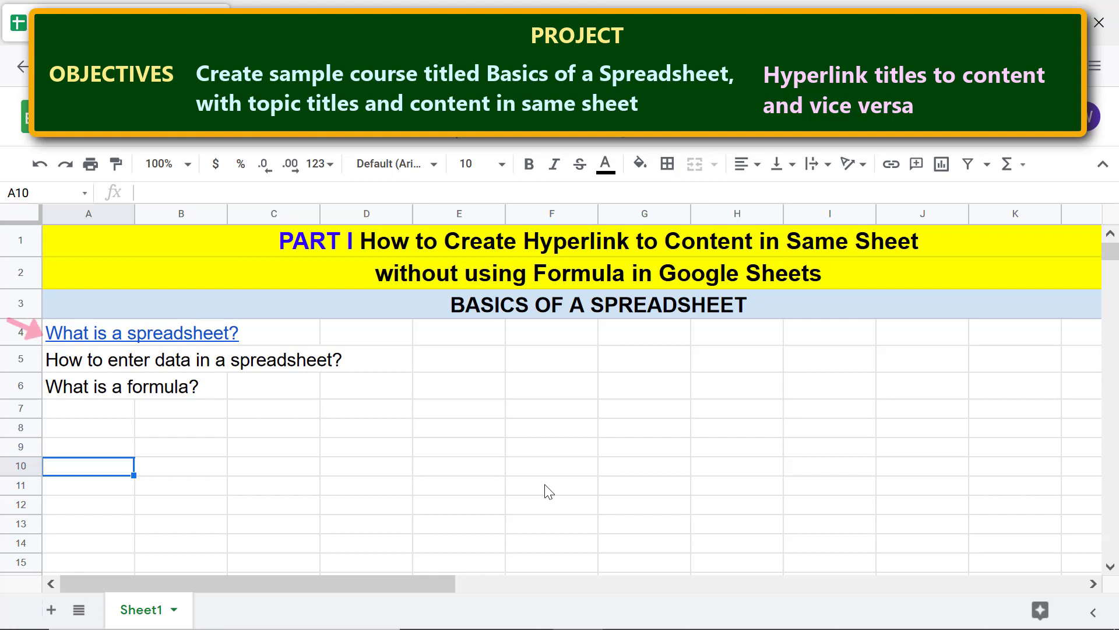
click(98, 342)
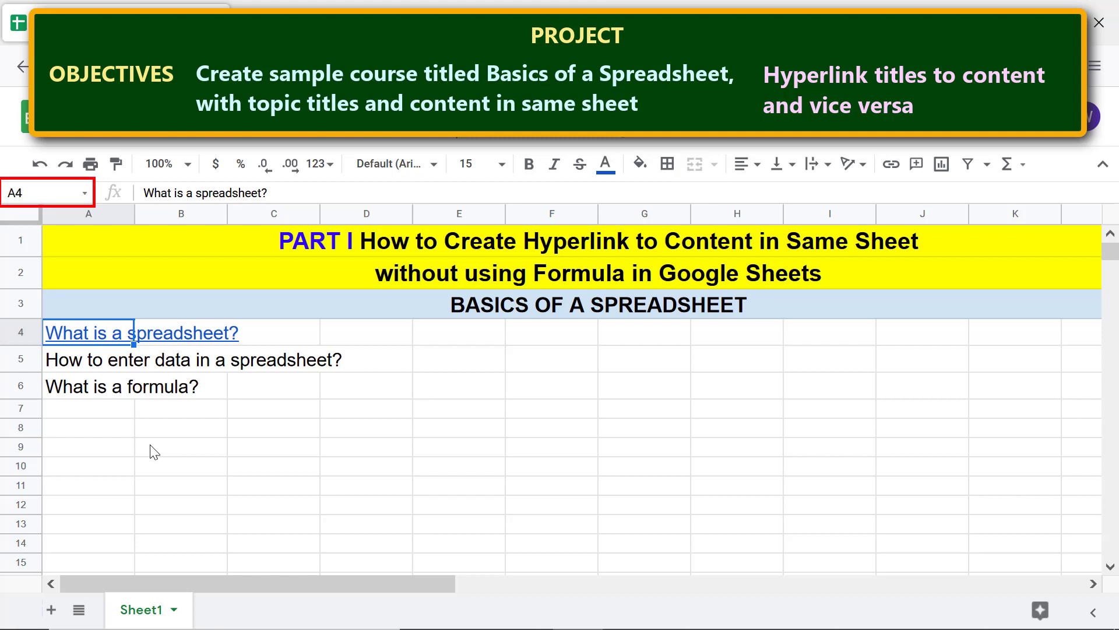
Name cell A4 course_start, then scroll down to the section's Top line in A42
click(35, 192)
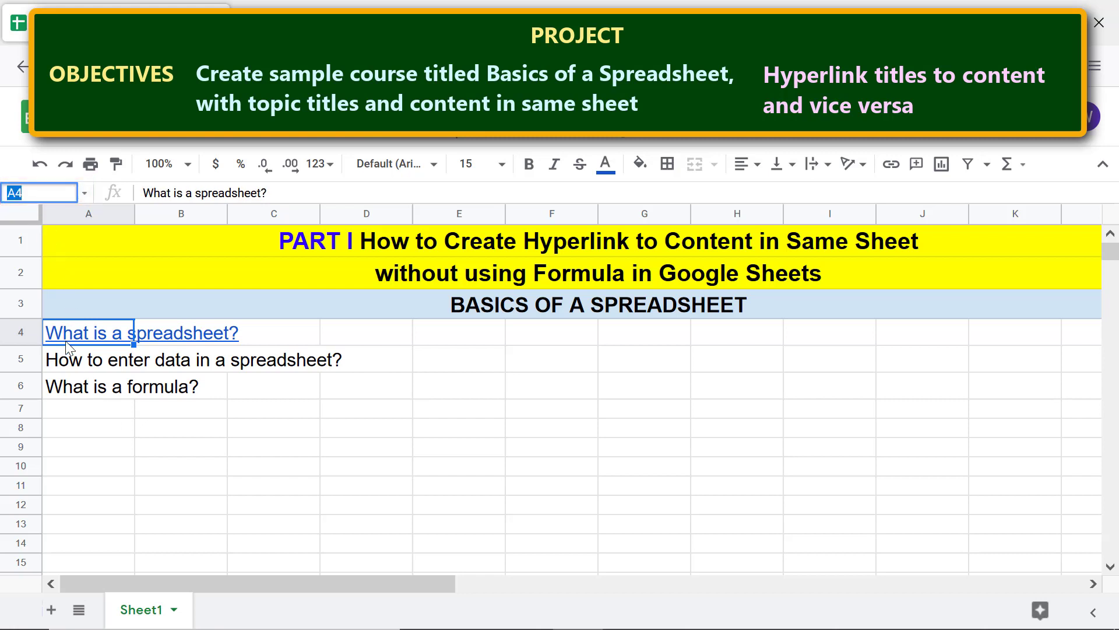
text(course_start)
key(Return)
click(104, 468)
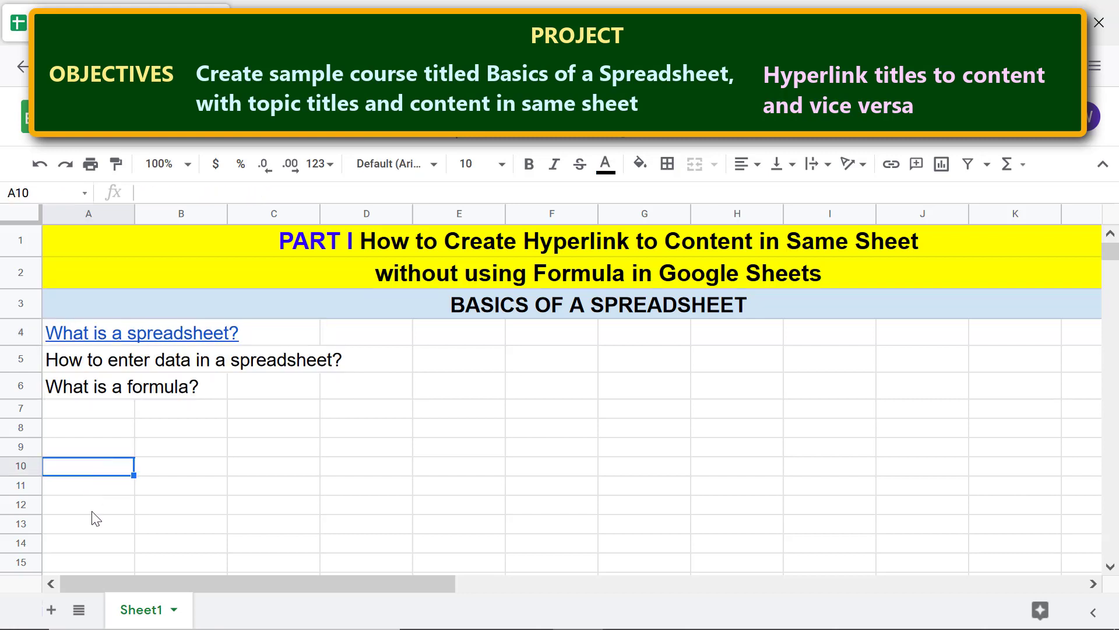
click(1111, 566)
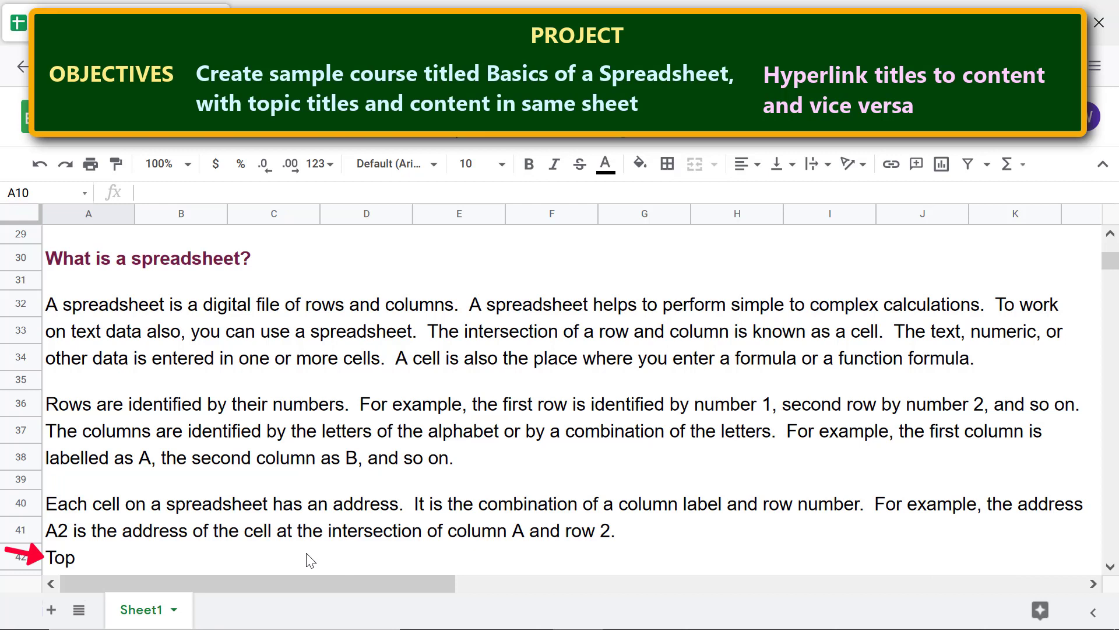
Hyperlink the Top text in A42 to the course_start named range (Sheet1!A4)
click(69, 561)
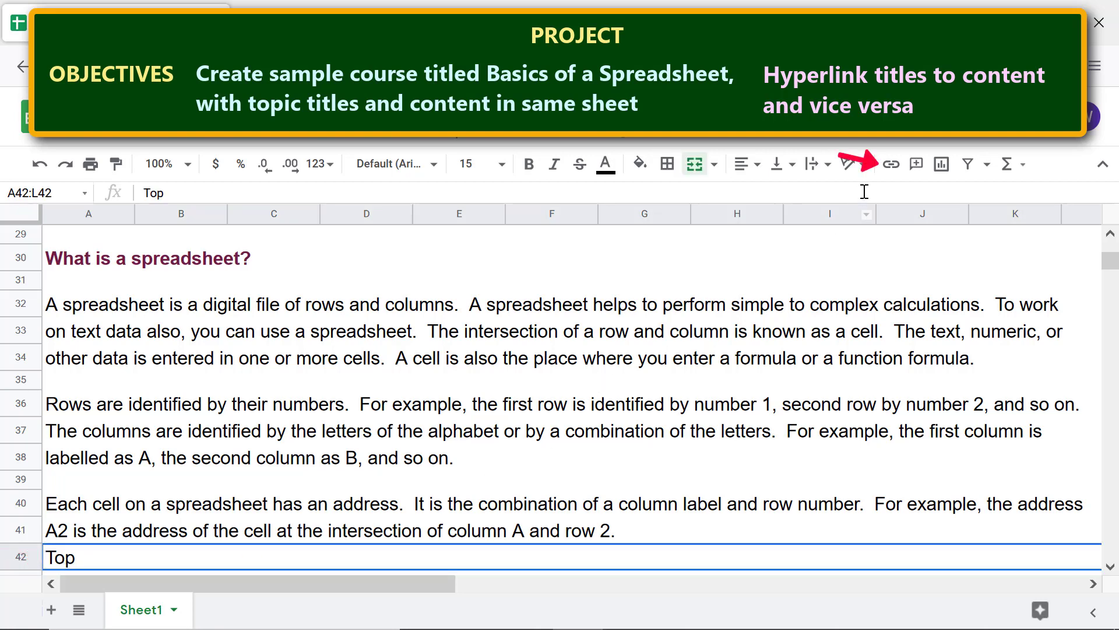
click(891, 164)
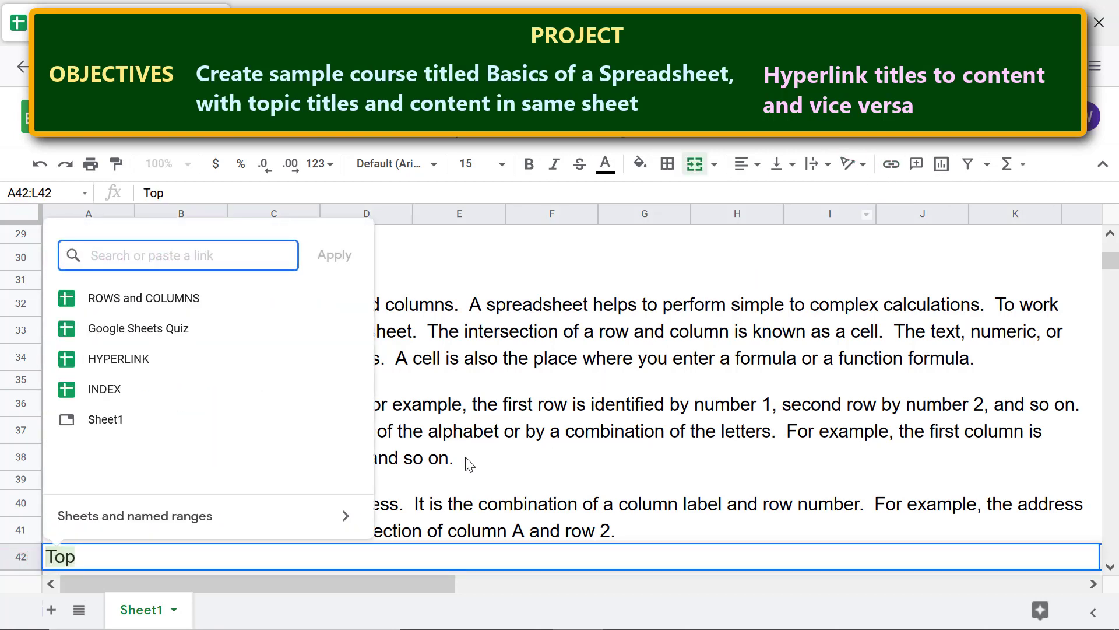
click(100, 520)
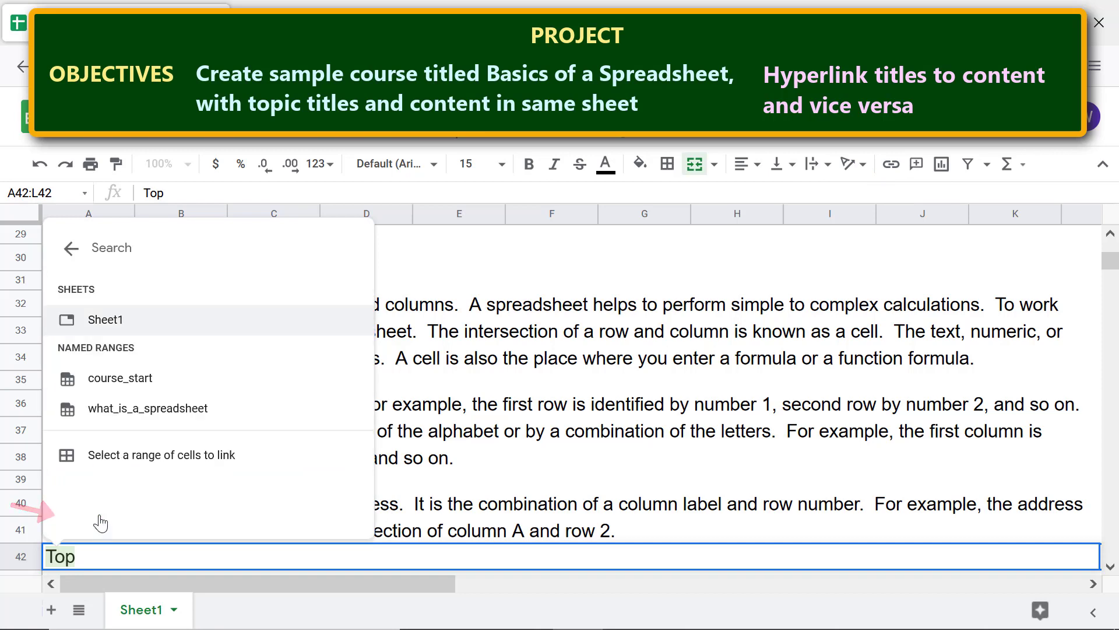
click(132, 380)
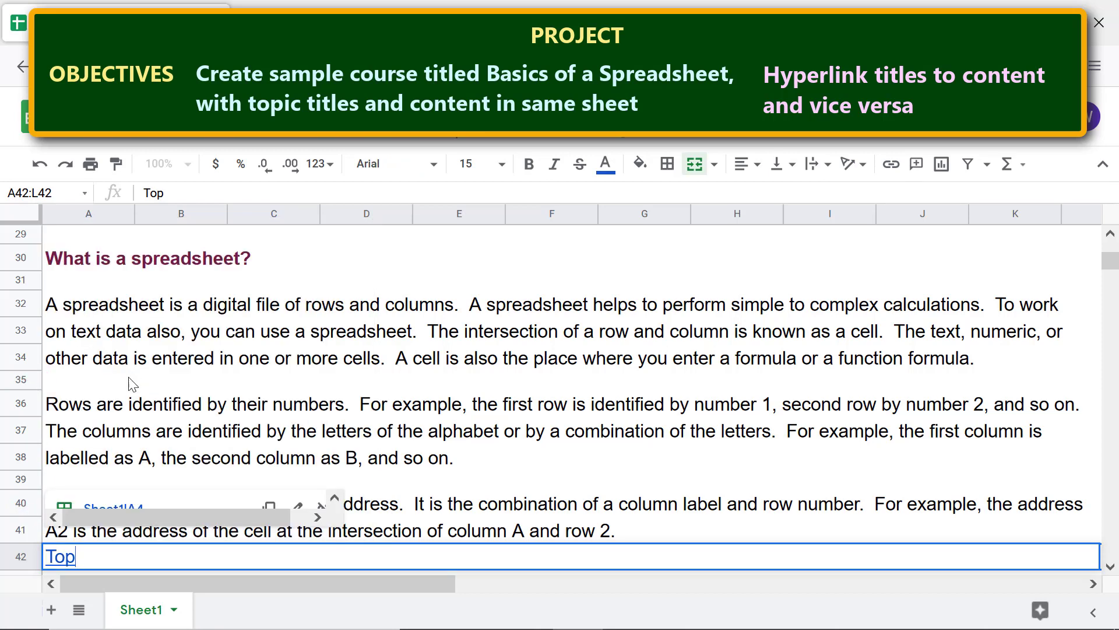
click(92, 483)
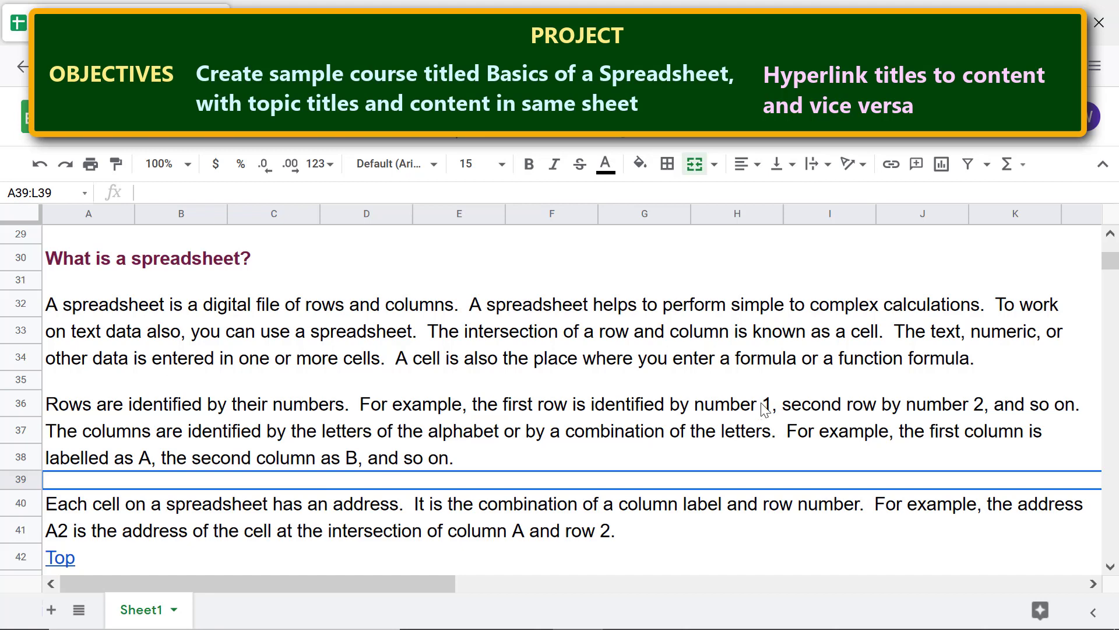
click(1110, 235)
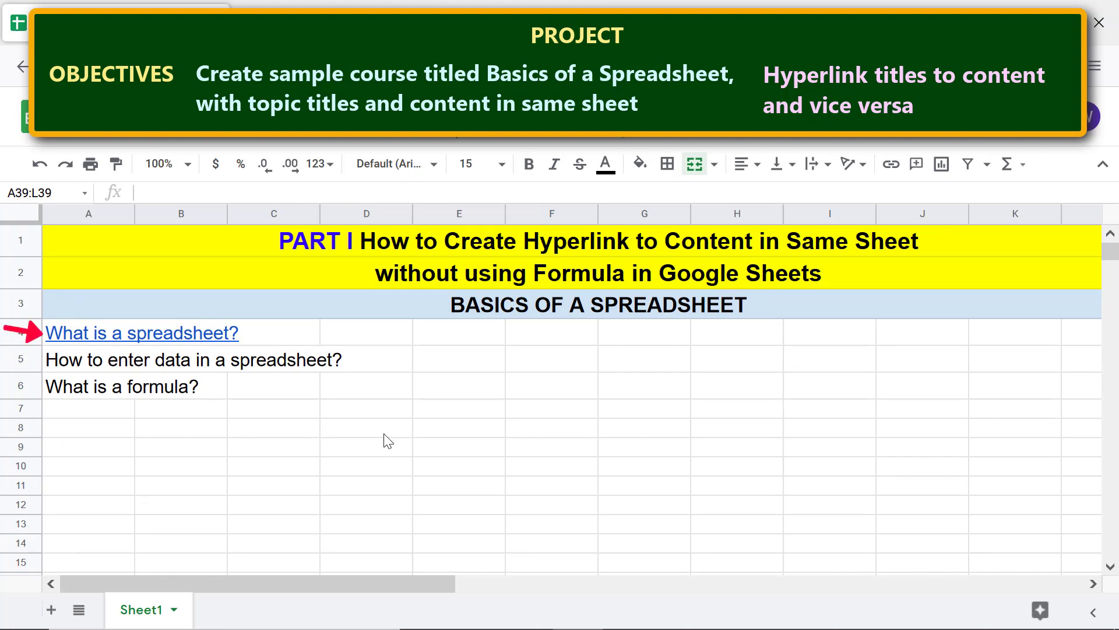
mouse_move(85, 337)
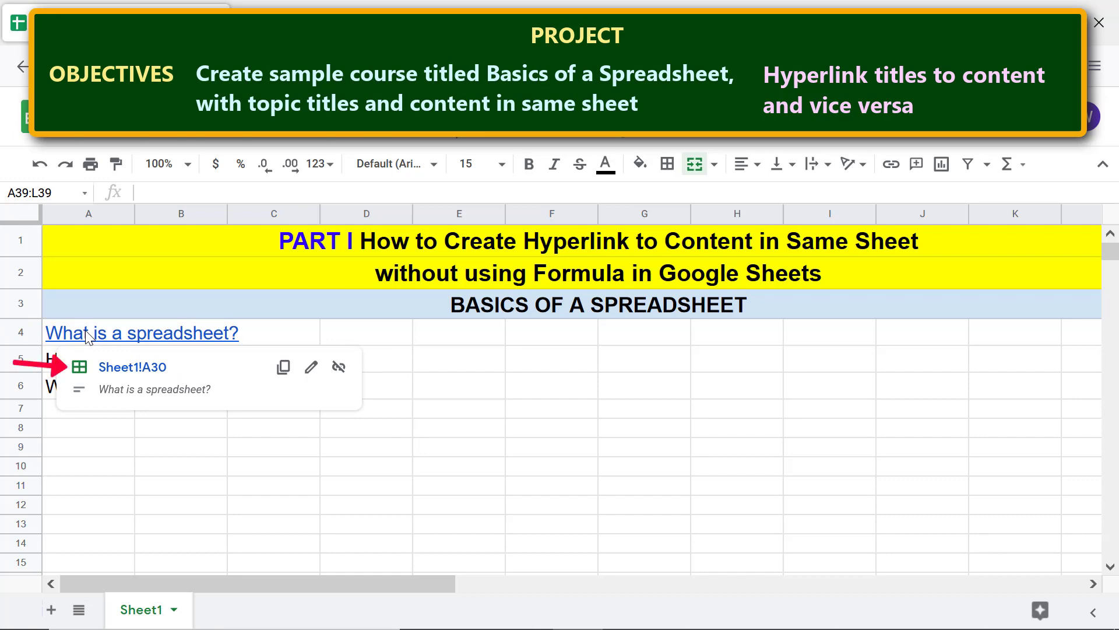
click(122, 368)
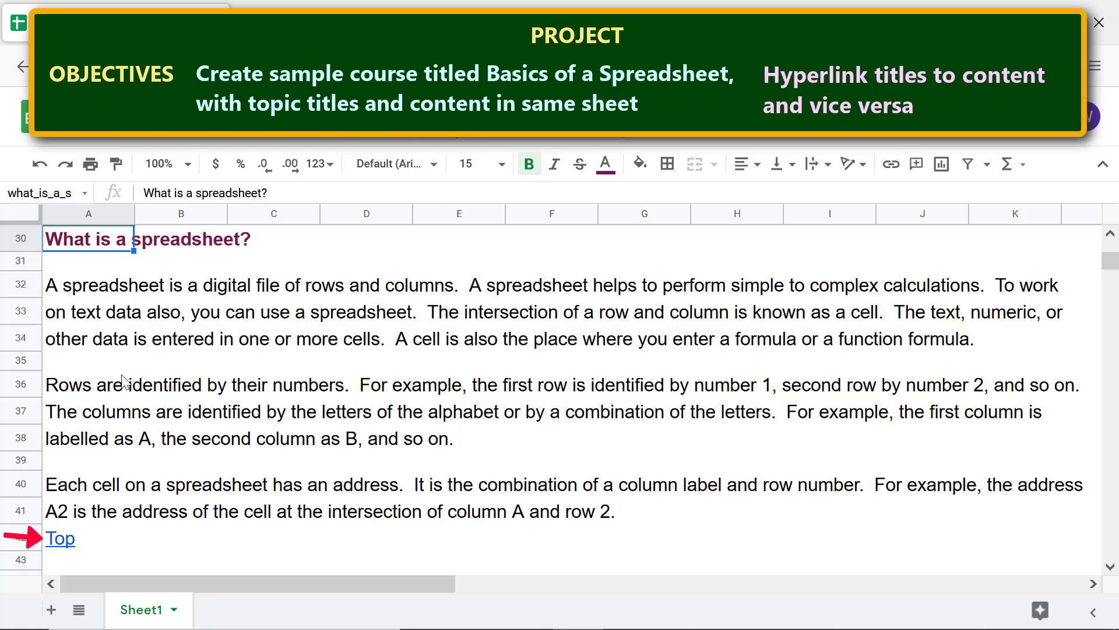
mouse_move(59, 545)
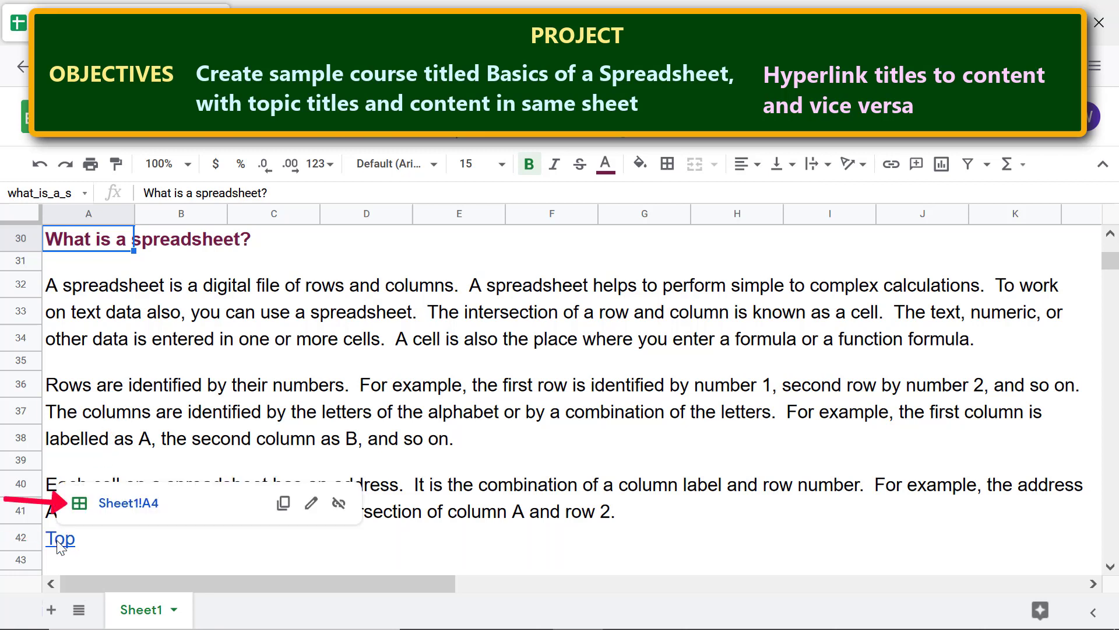
click(122, 505)
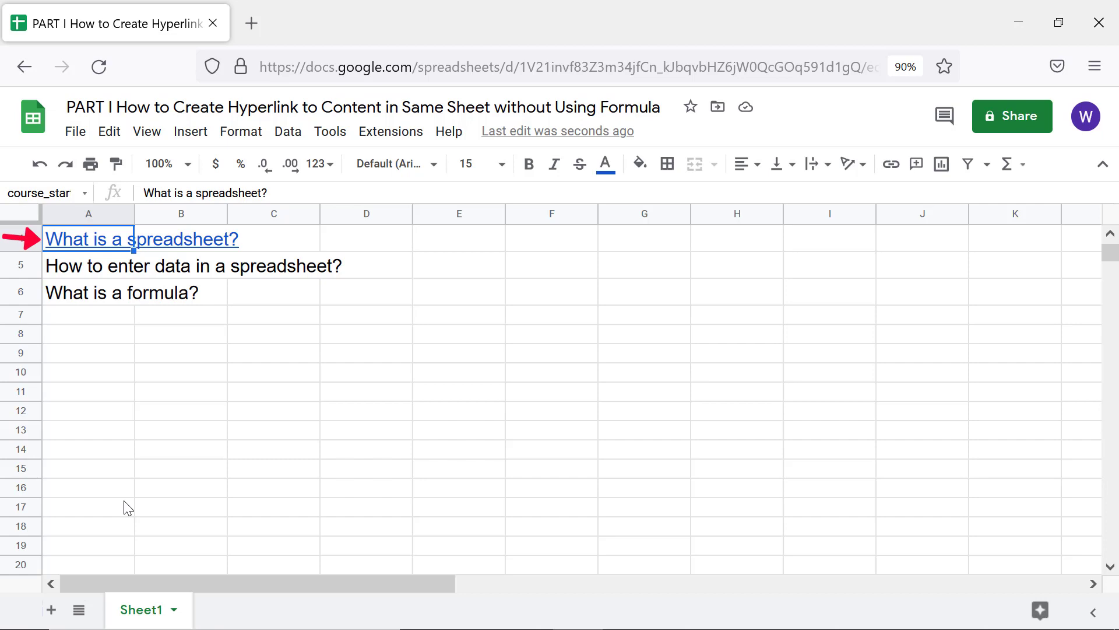
mouse_move(91, 240)
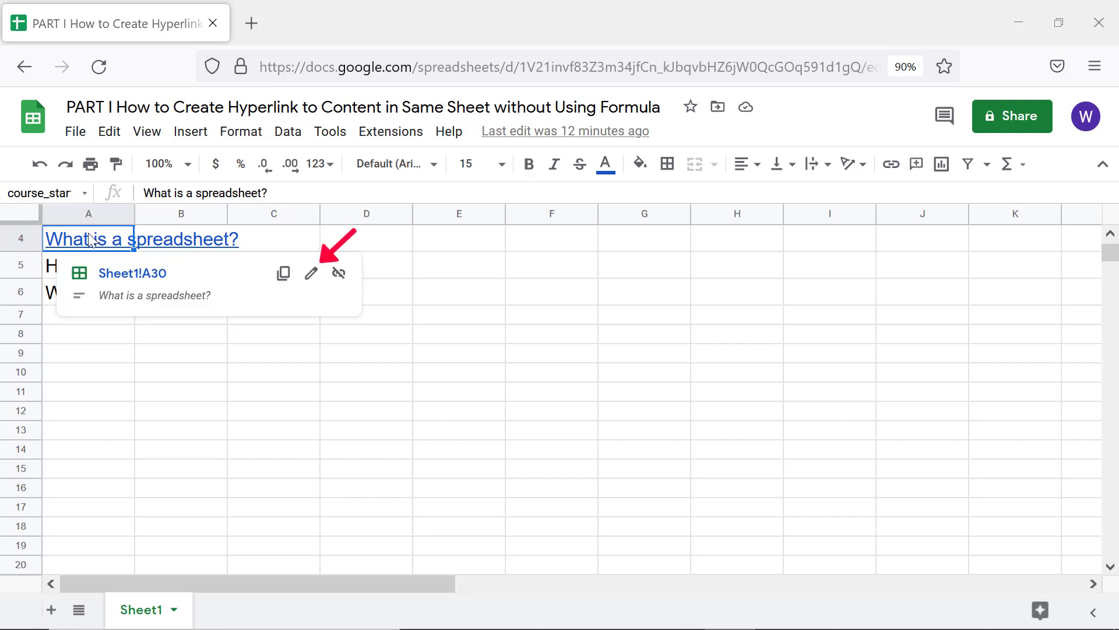
click(312, 276)
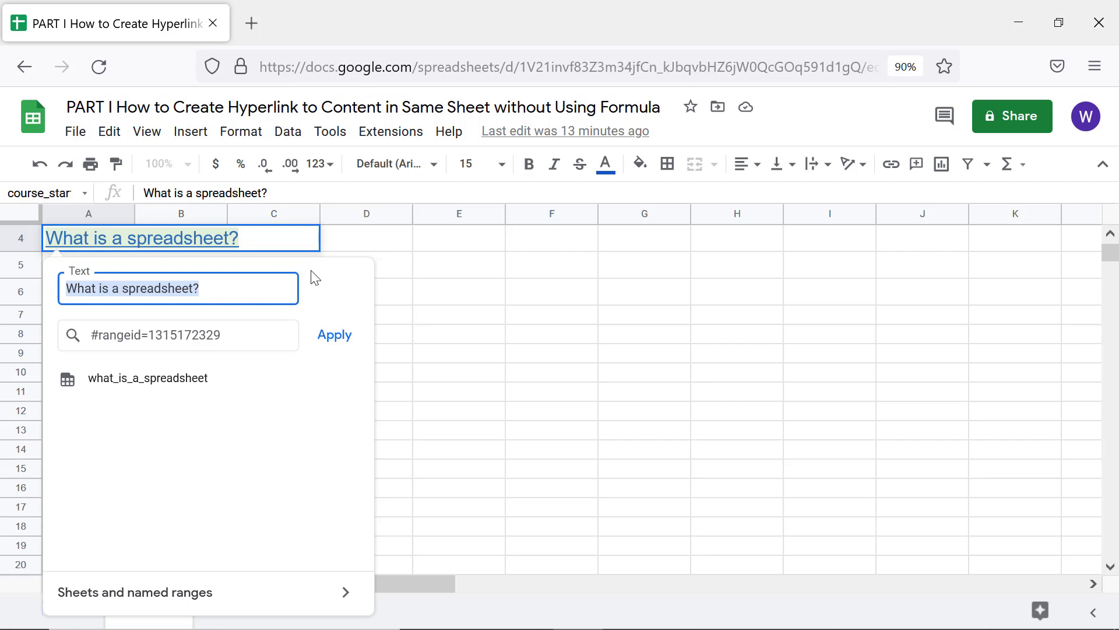
click(435, 339)
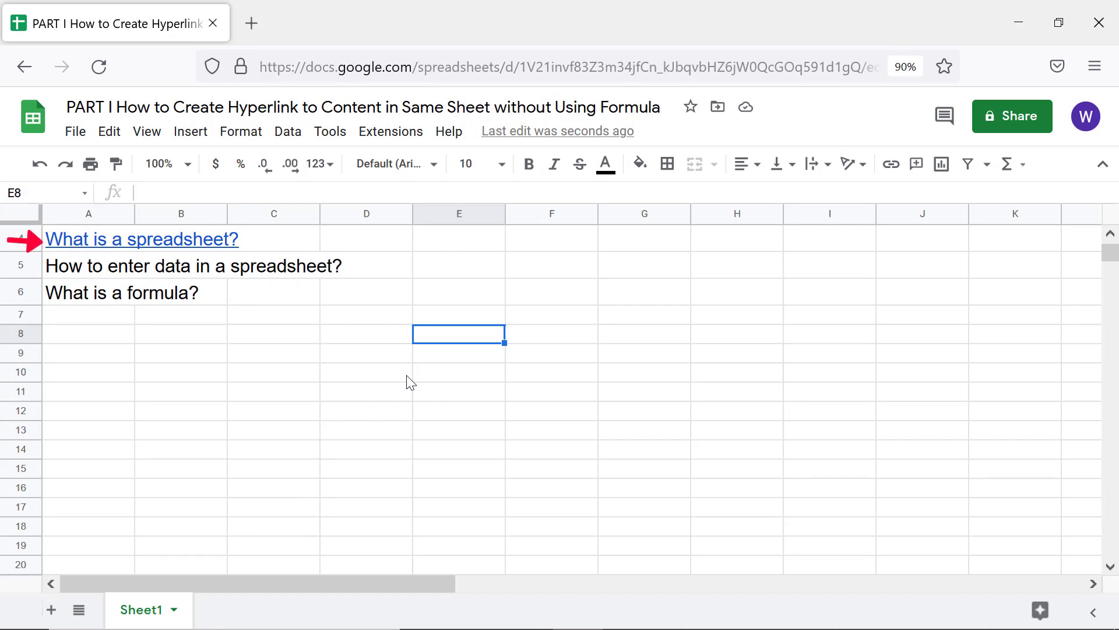
Remove the hyperlink from the A4 title 'What is a spreadsheet?', leaving plain text
click(92, 243)
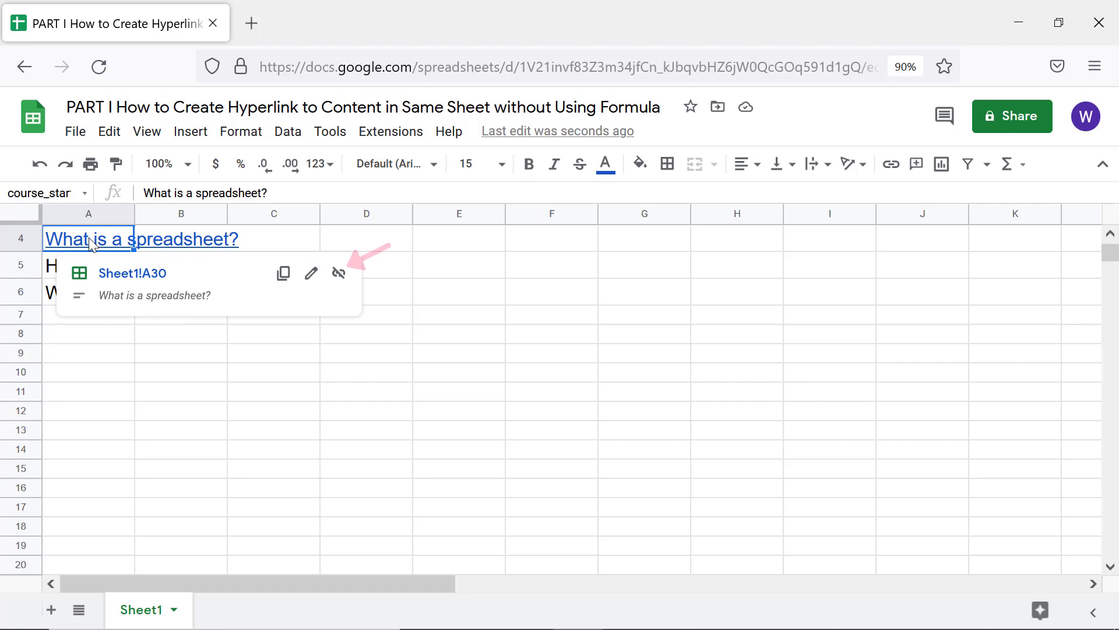
click(338, 274)
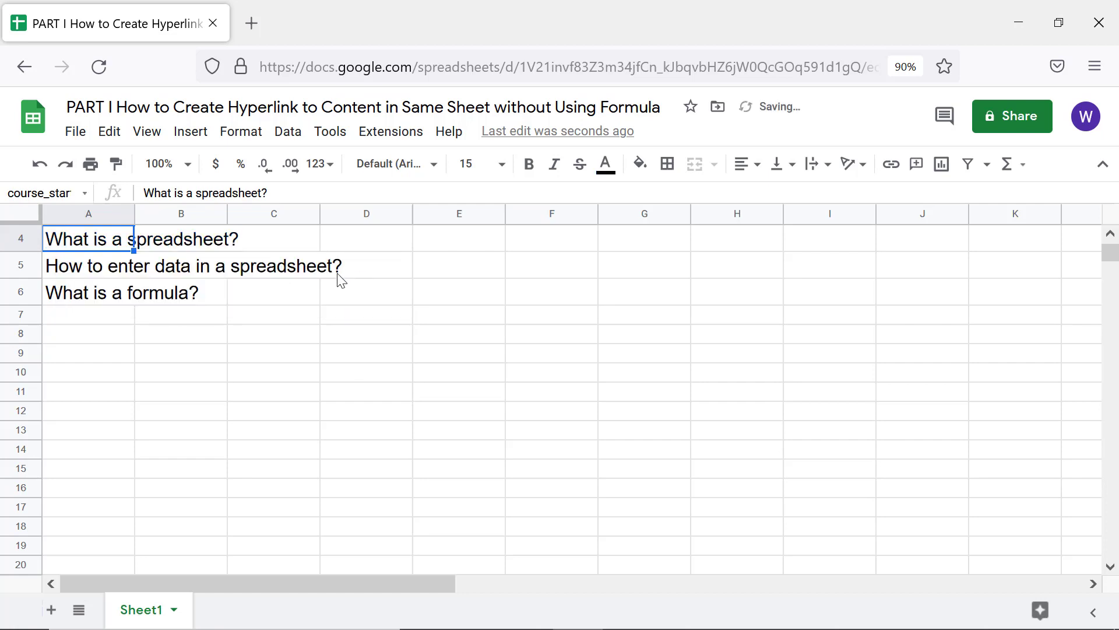
click(120, 318)
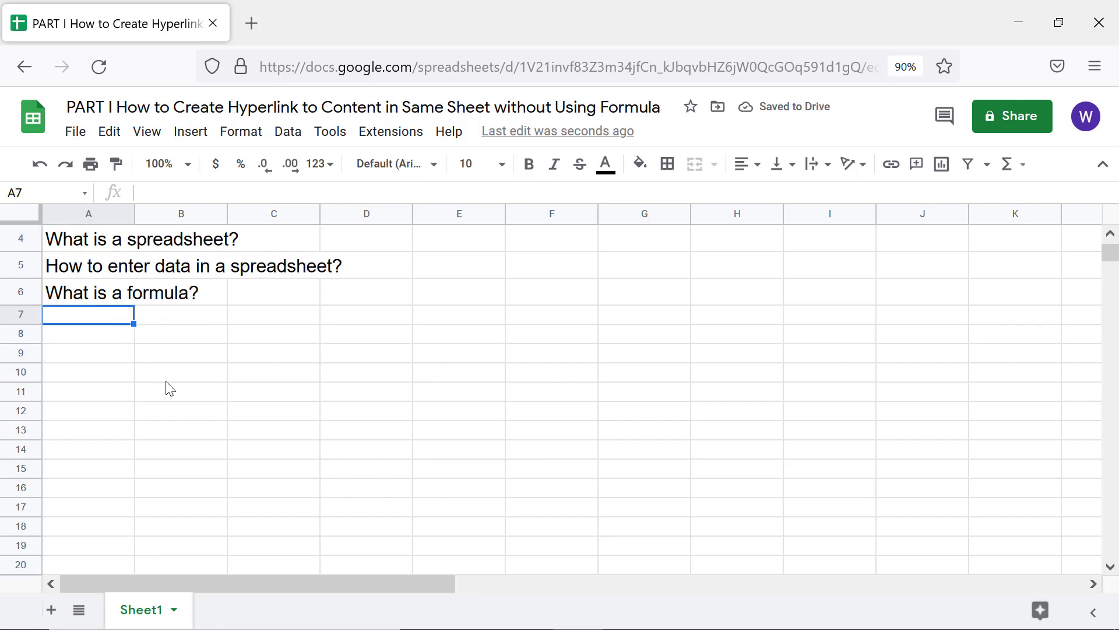